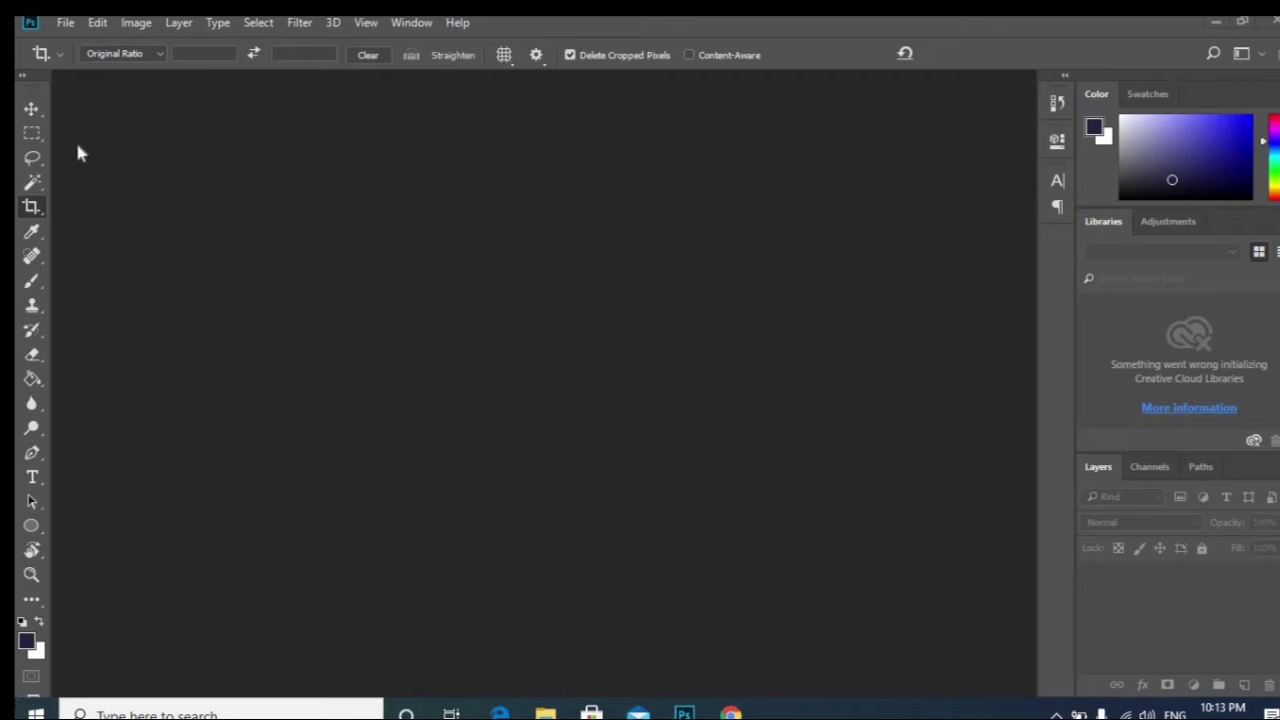
# Step: Open the soccer-inside-hook image from the PHOTOSHOP folder
pyautogui.click(58, 26)
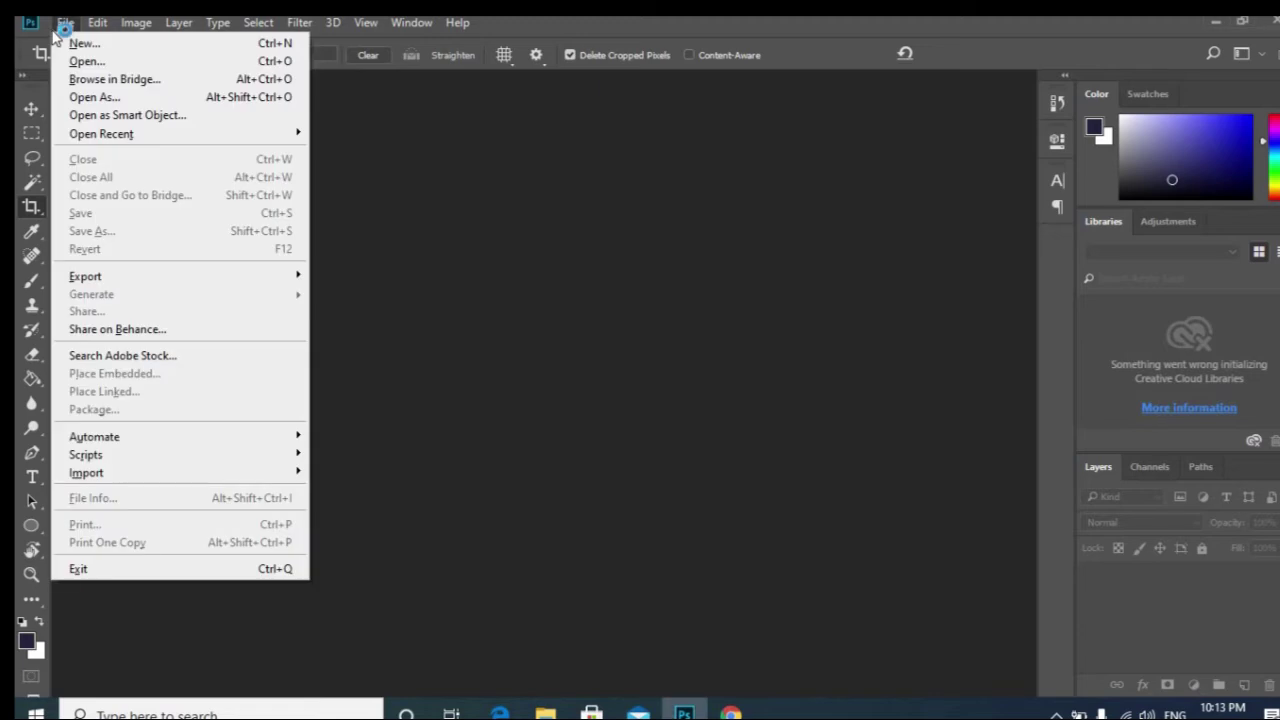
pyautogui.click(88, 62)
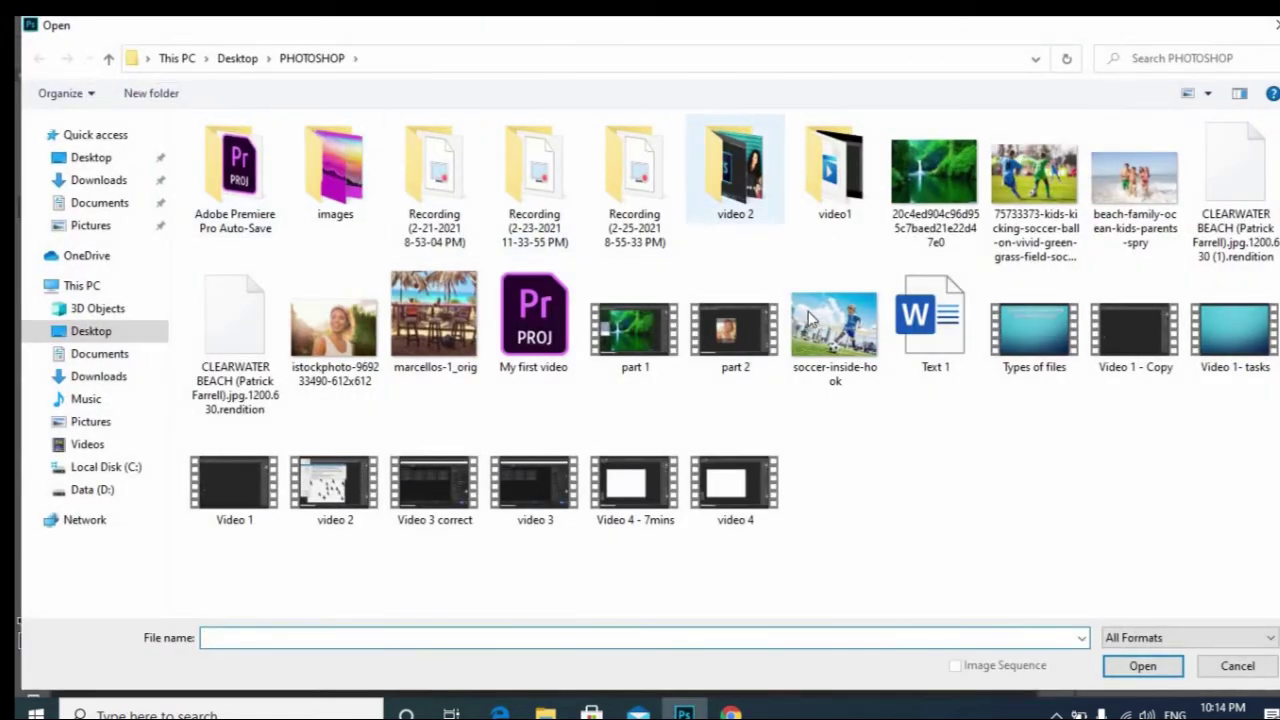
pyautogui.click(818, 322)
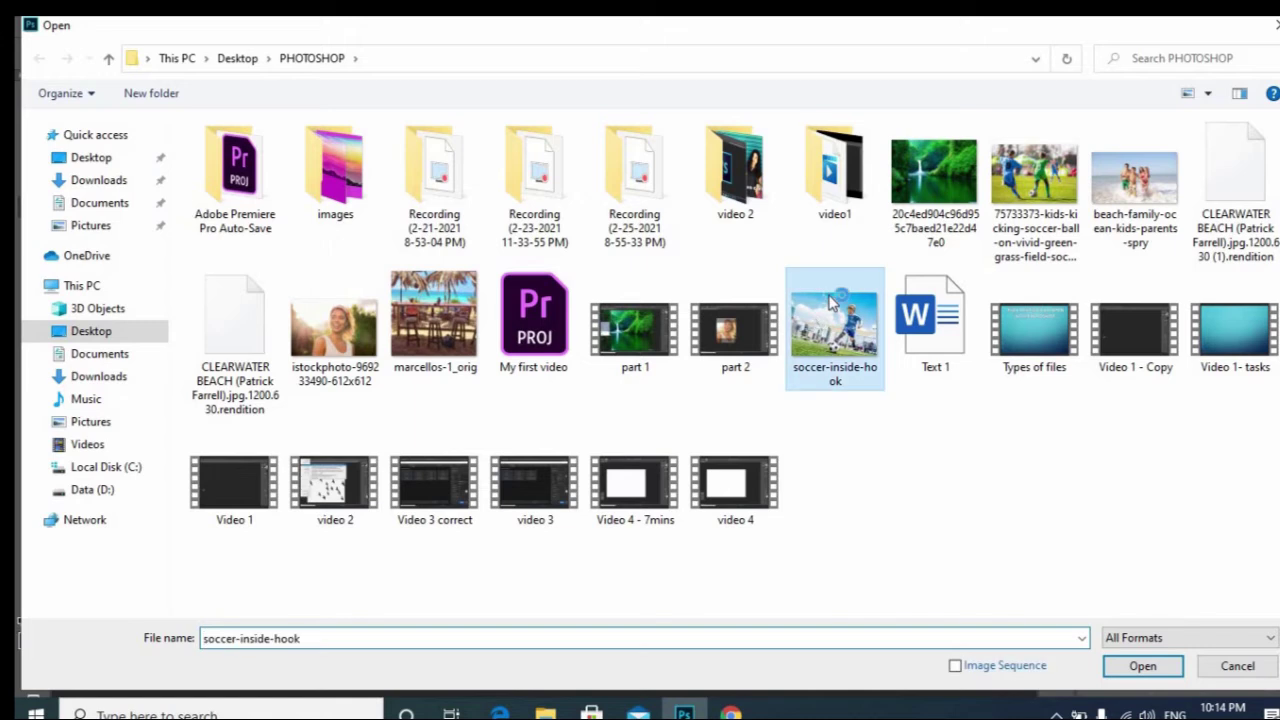
pyautogui.click(1143, 666)
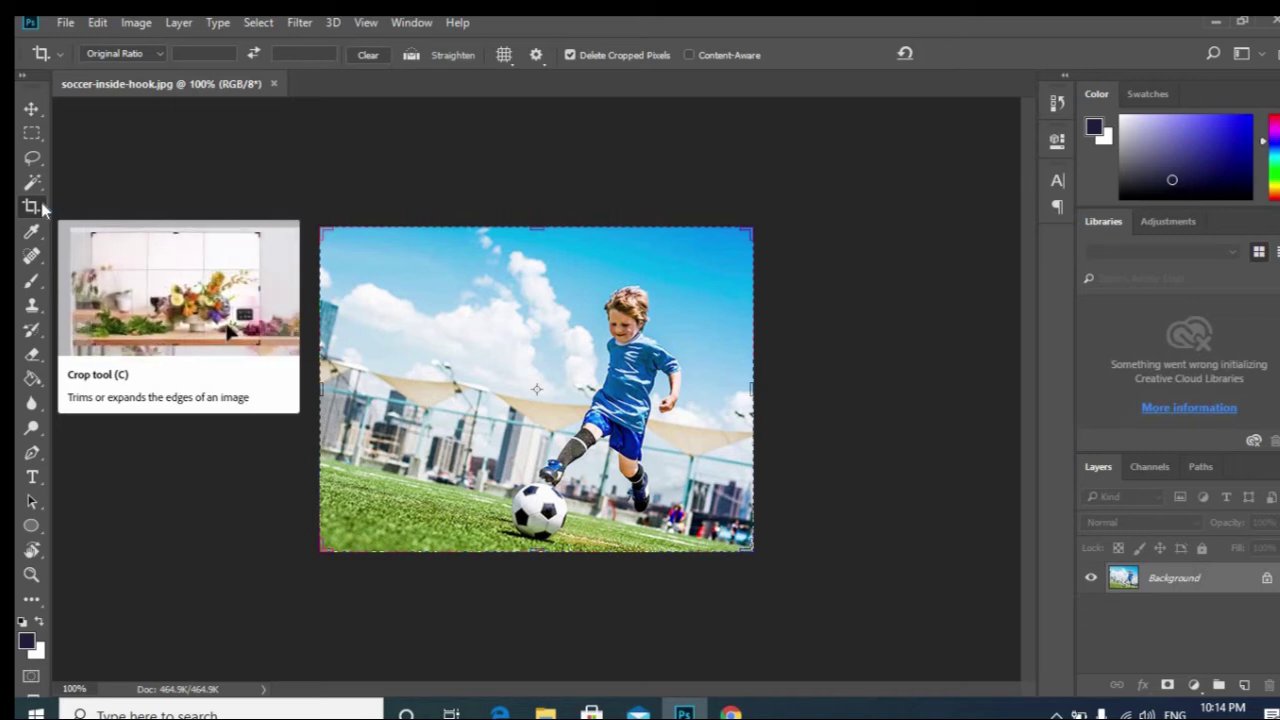
# Step: Try to straighten the photo along the sloping edge of the grass with the Crop tool's Straighten option, without Content-Aware fill
pyautogui.click(411, 56)
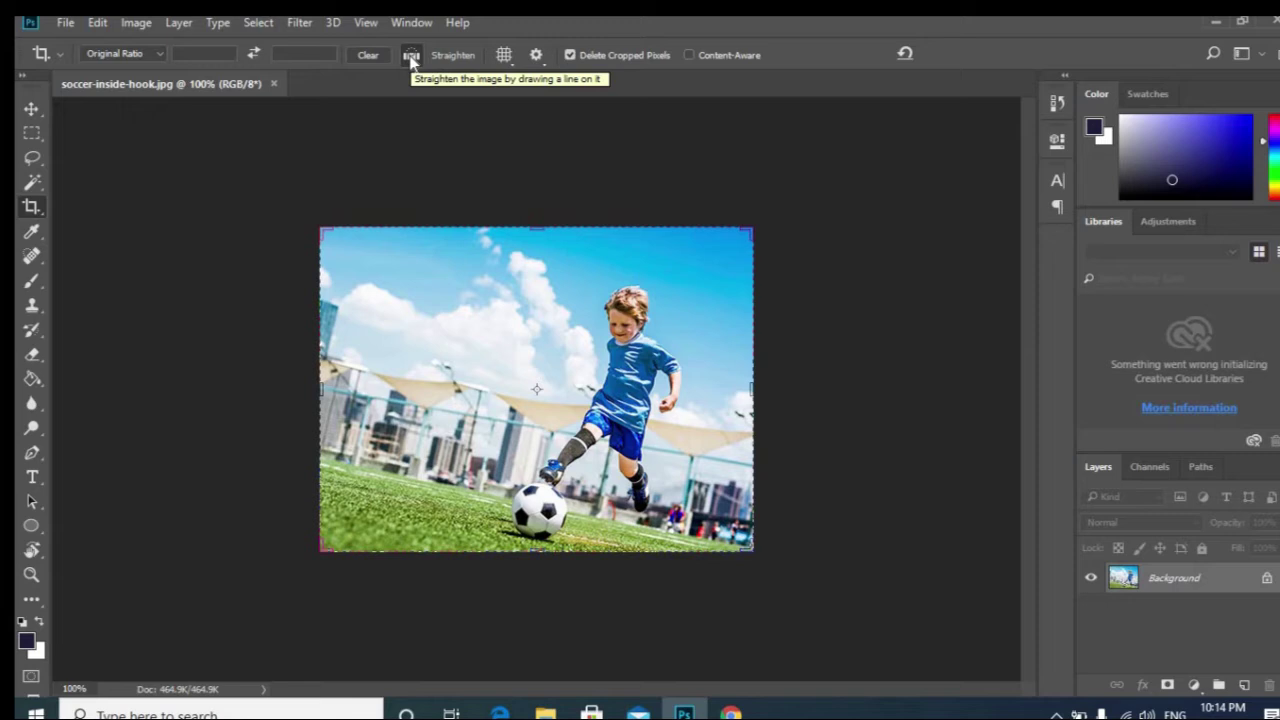
pyautogui.click(411, 58)
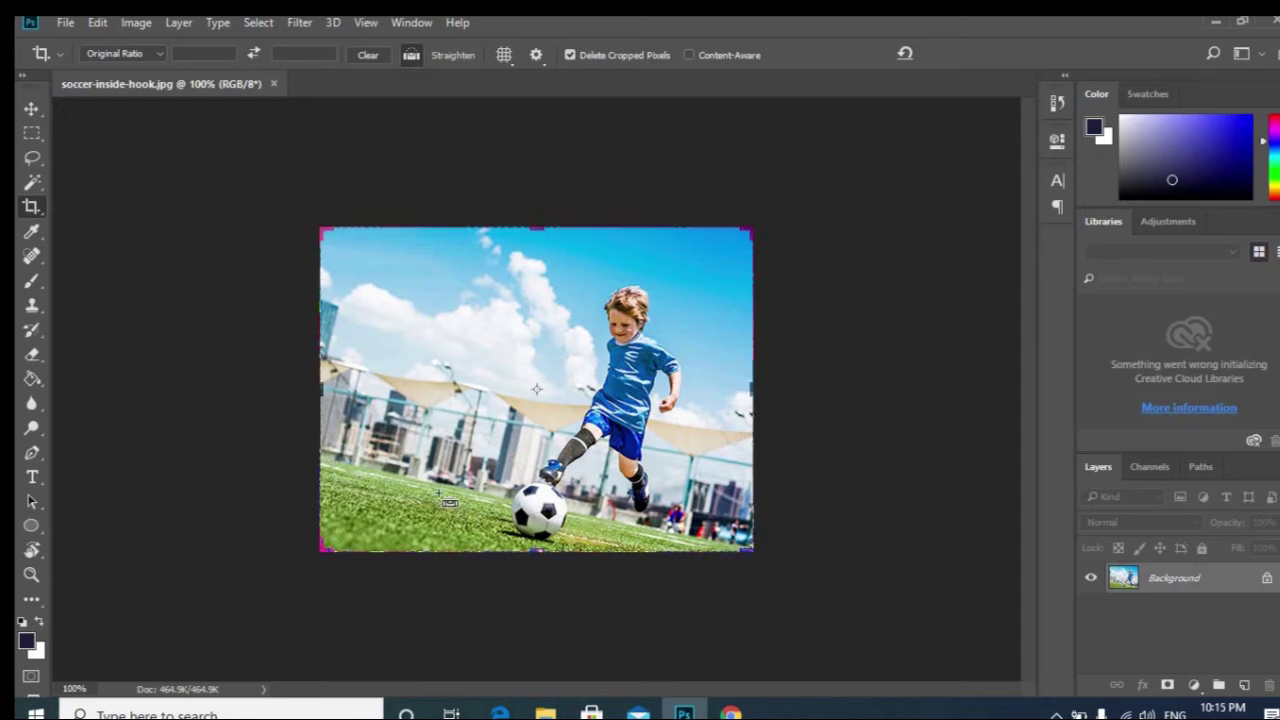
pyautogui.moveTo(325, 463); pyautogui.dragTo(750, 552)
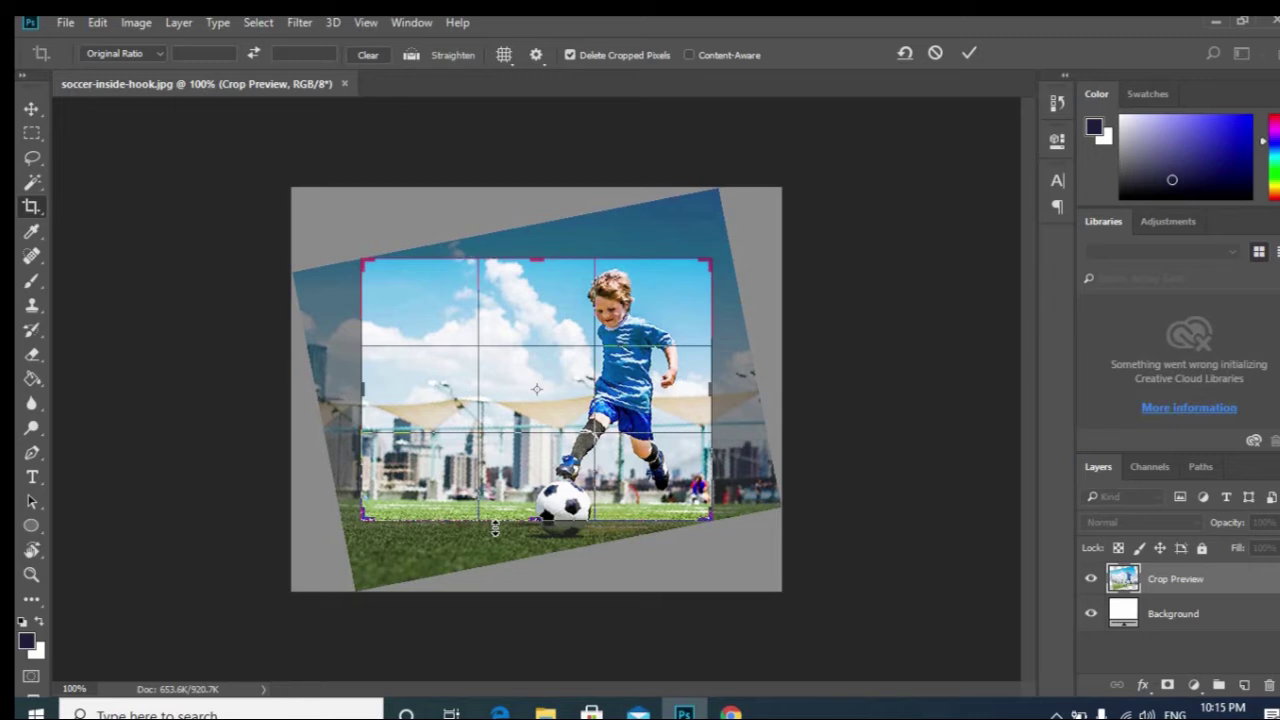
pyautogui.moveTo(494, 530); pyautogui.dragTo(494, 527)
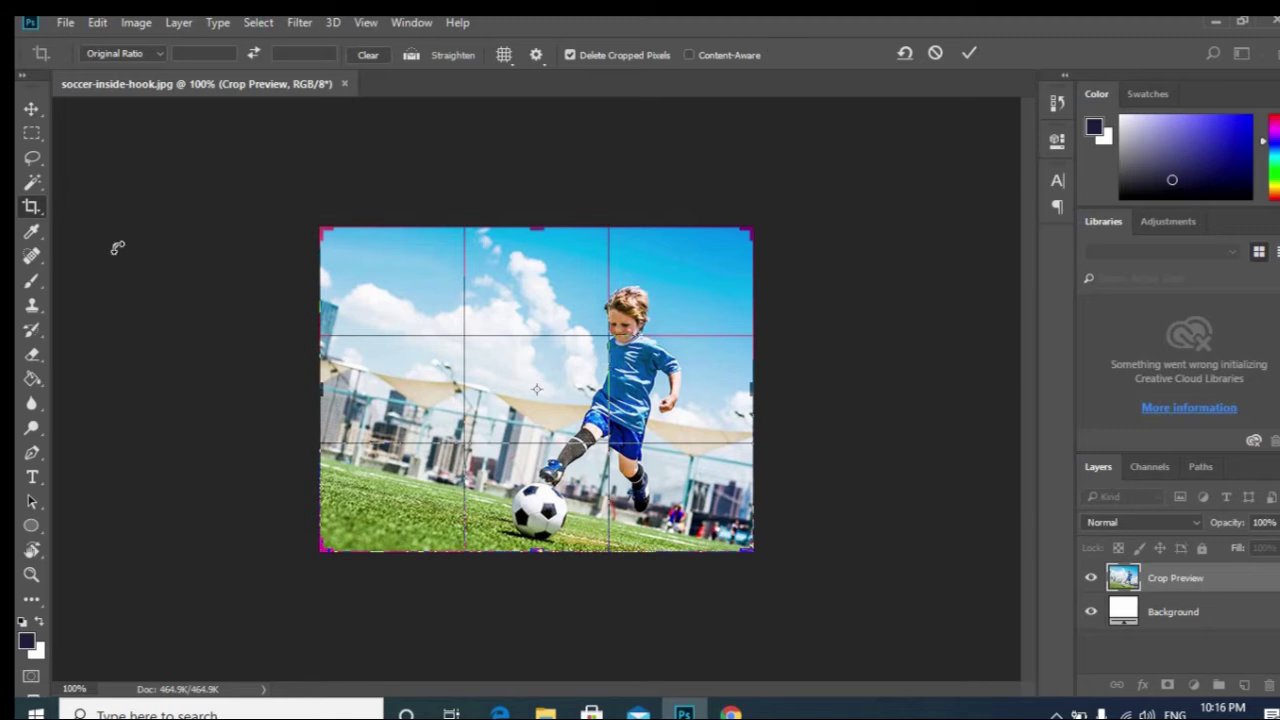
# Step: Leave the Crop tool and discard the pending crop without applying it
pyautogui.click(33, 128)
pyautogui.click(646, 294)
pyautogui.click(37, 178)
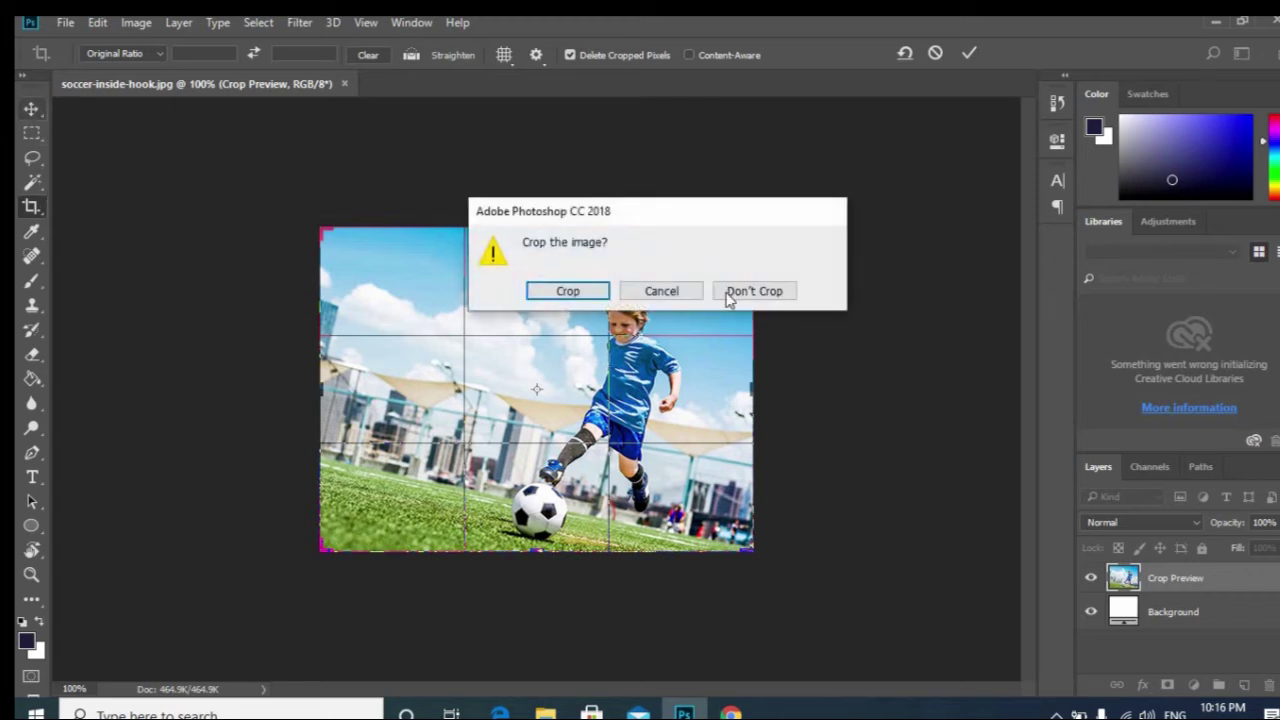
pyautogui.click(760, 291)
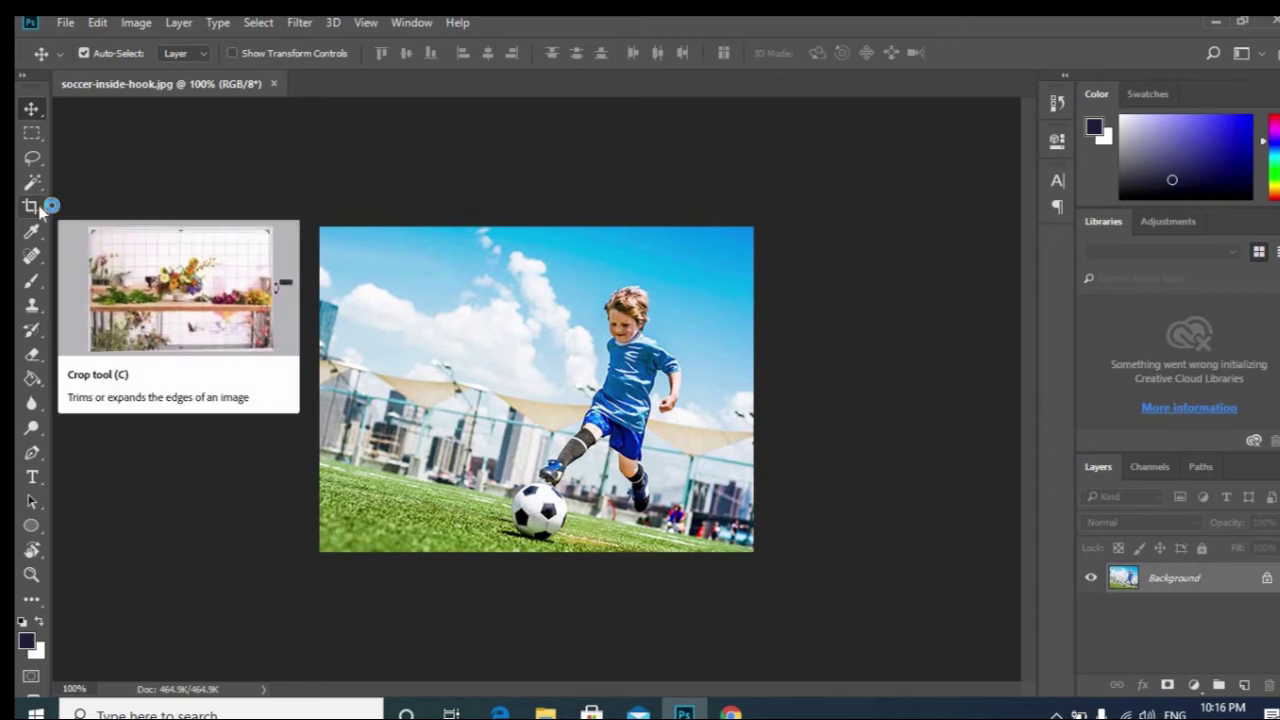
# Step: Set the Crop tool to keep cropped pixels and enable Content-Aware fill
pyautogui.click(38, 207)
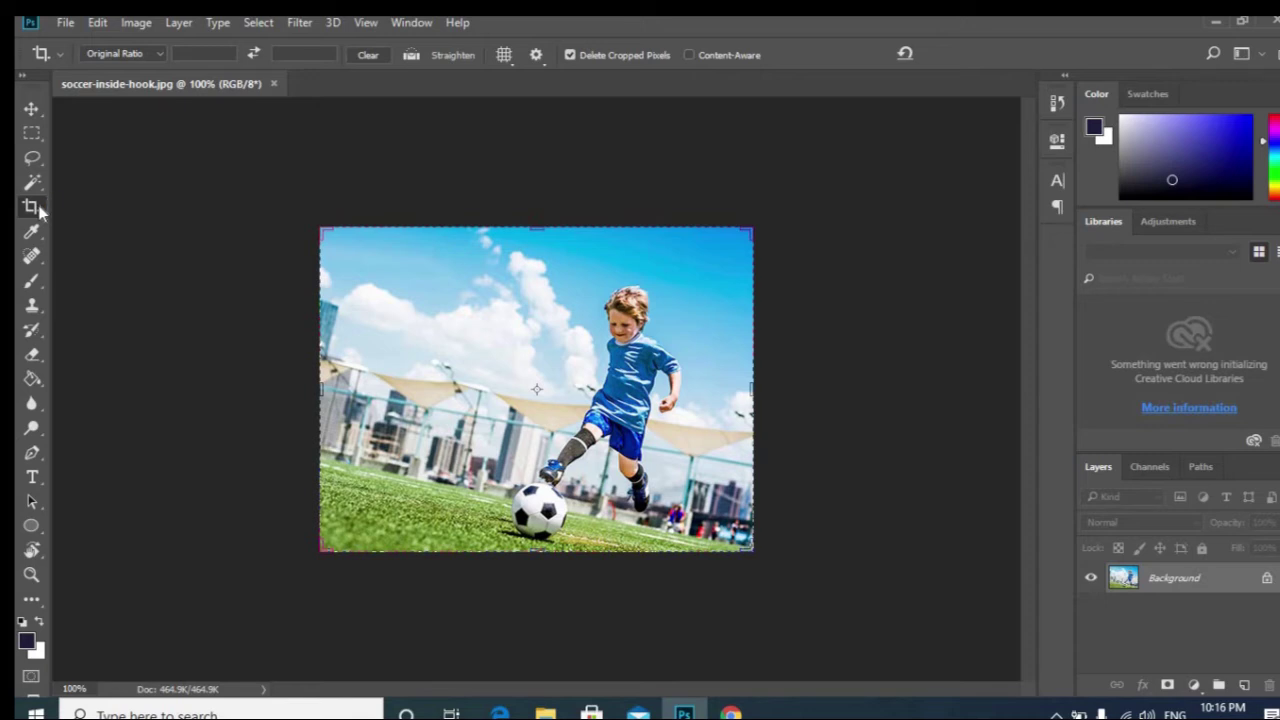
pyautogui.click(576, 62)
pyautogui.click(692, 57)
# Step: Straighten the photo along the sloping edge of the grass and apply the content-aware crop
pyautogui.click(411, 57)
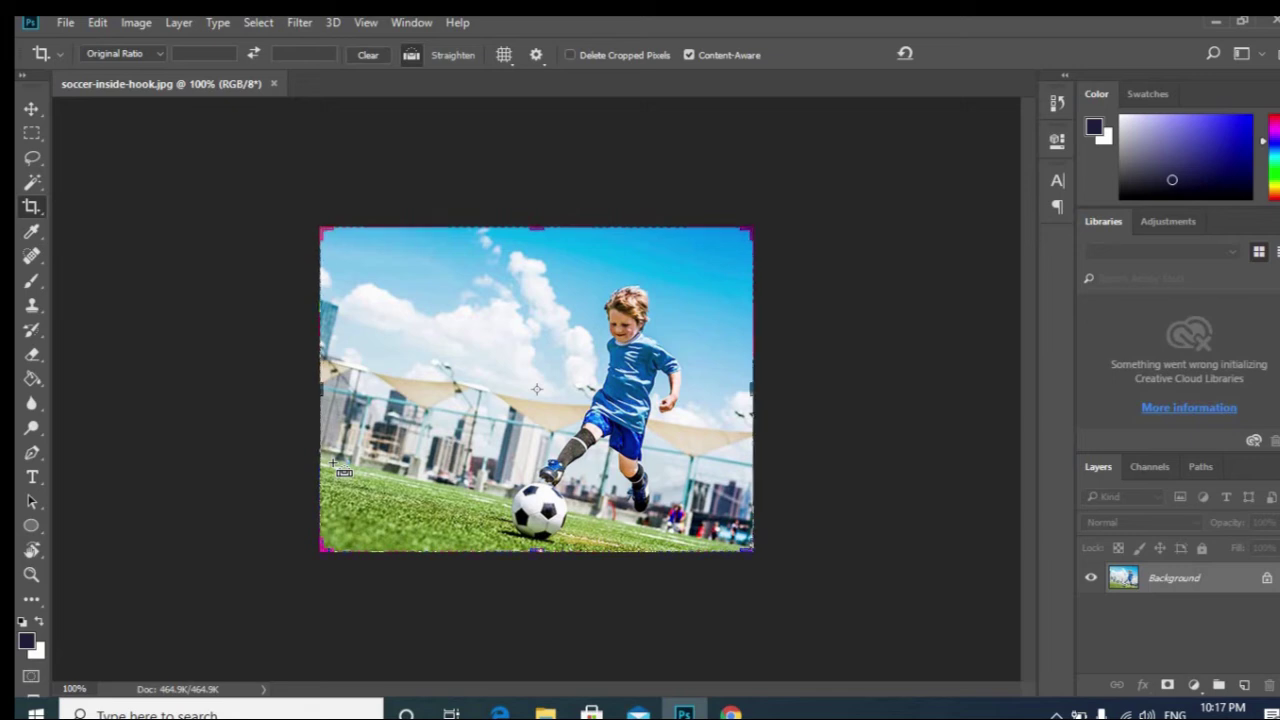
pyautogui.moveTo(333, 462); pyautogui.dragTo(720, 548)
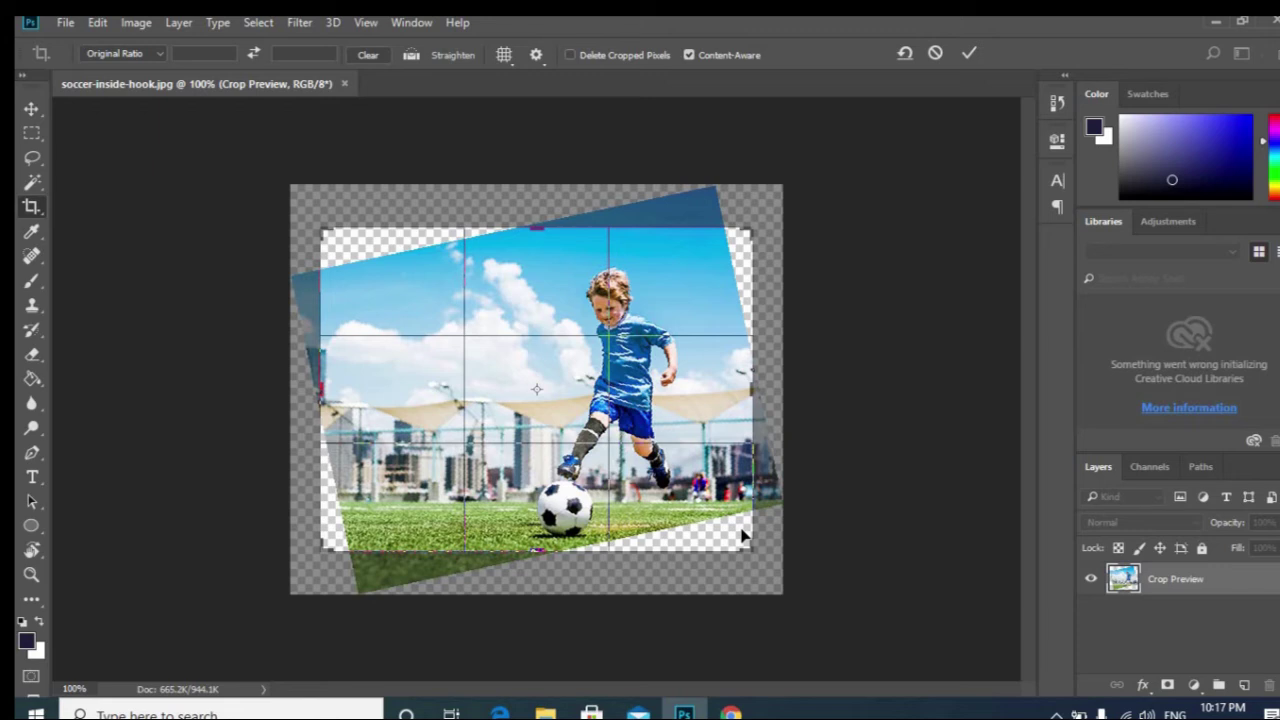
pyautogui.moveTo(742, 537); pyautogui.dragTo(744, 538)
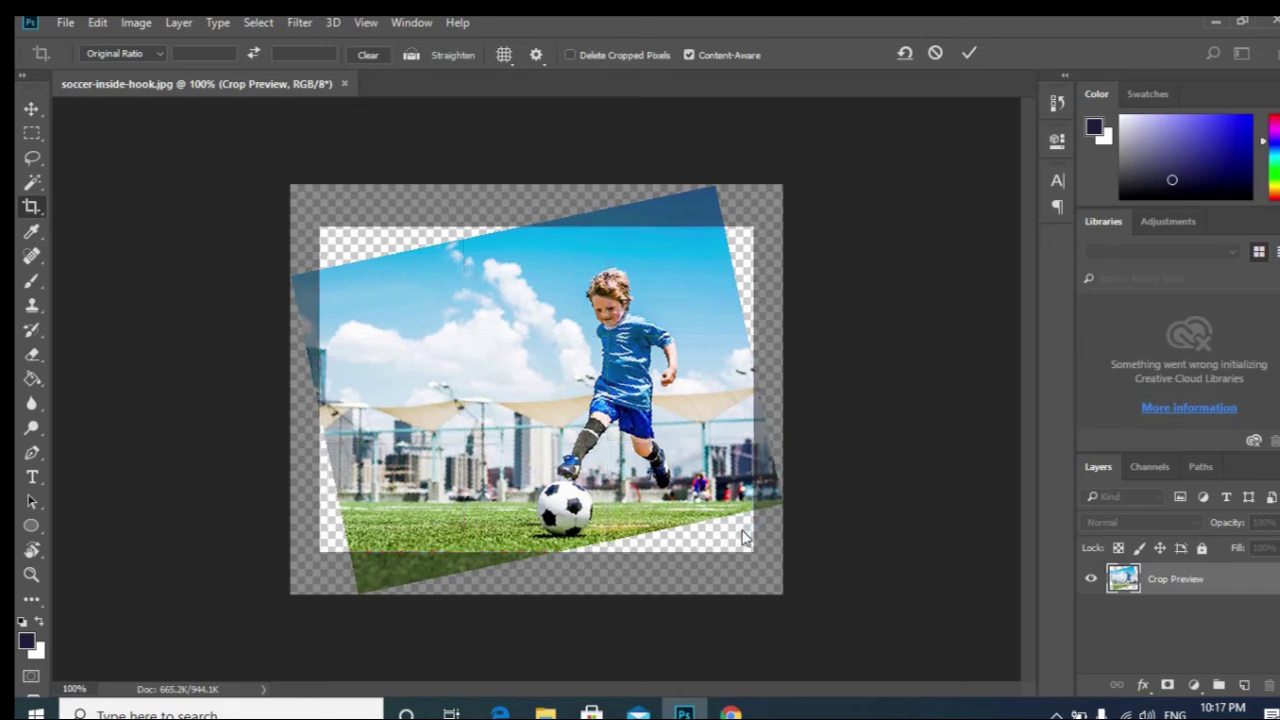
pyautogui.press('Return')
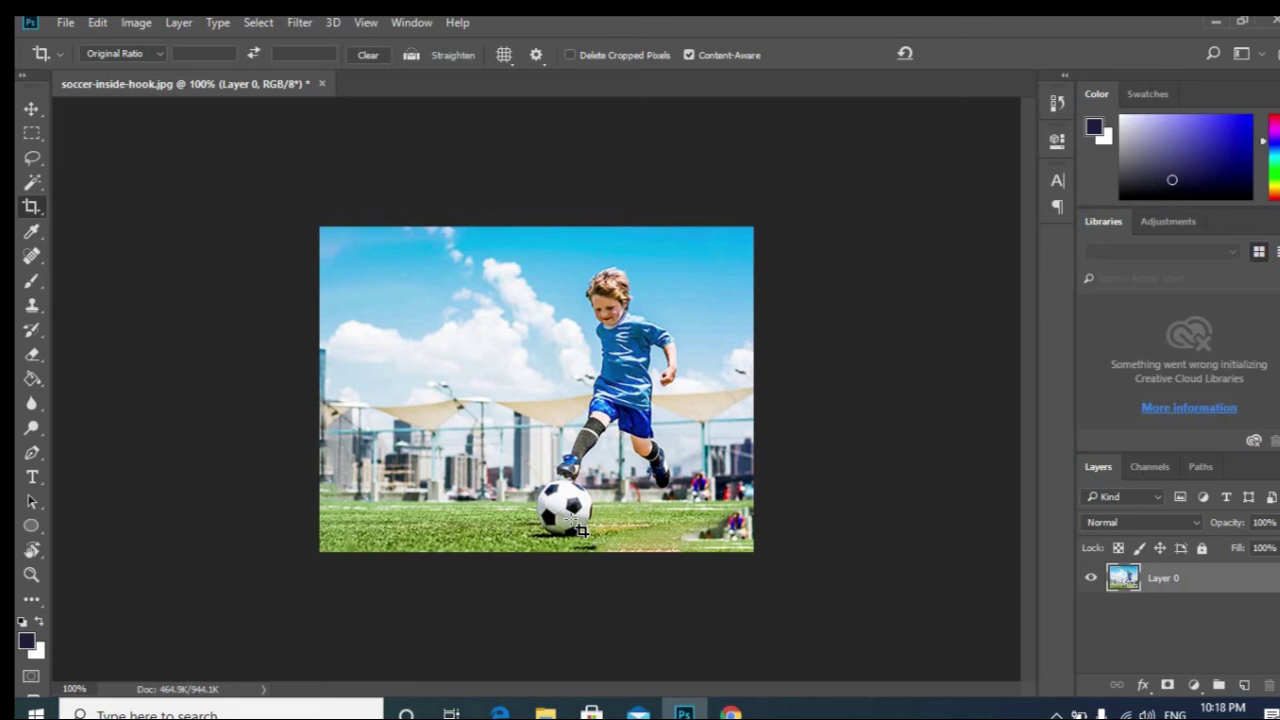
# Step: Set up the Clone Stamp tool with a 34 px brush for retouching the lower right corner of the photo
pyautogui.press('ctrl')
pyautogui.hotkey('ctrl', '+')
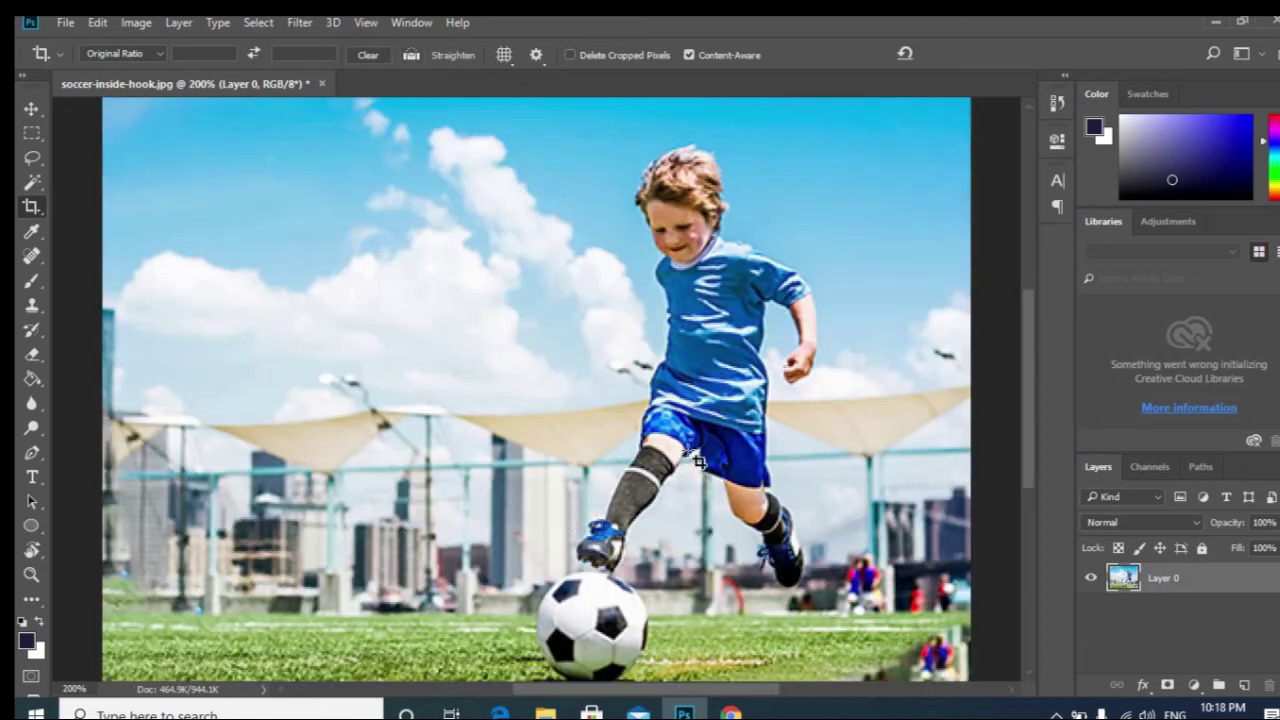
pyautogui.scroll(2, 700, 460)
pyautogui.scroll(-1, 770, 540)
pyautogui.scroll(-3, 788, 562)
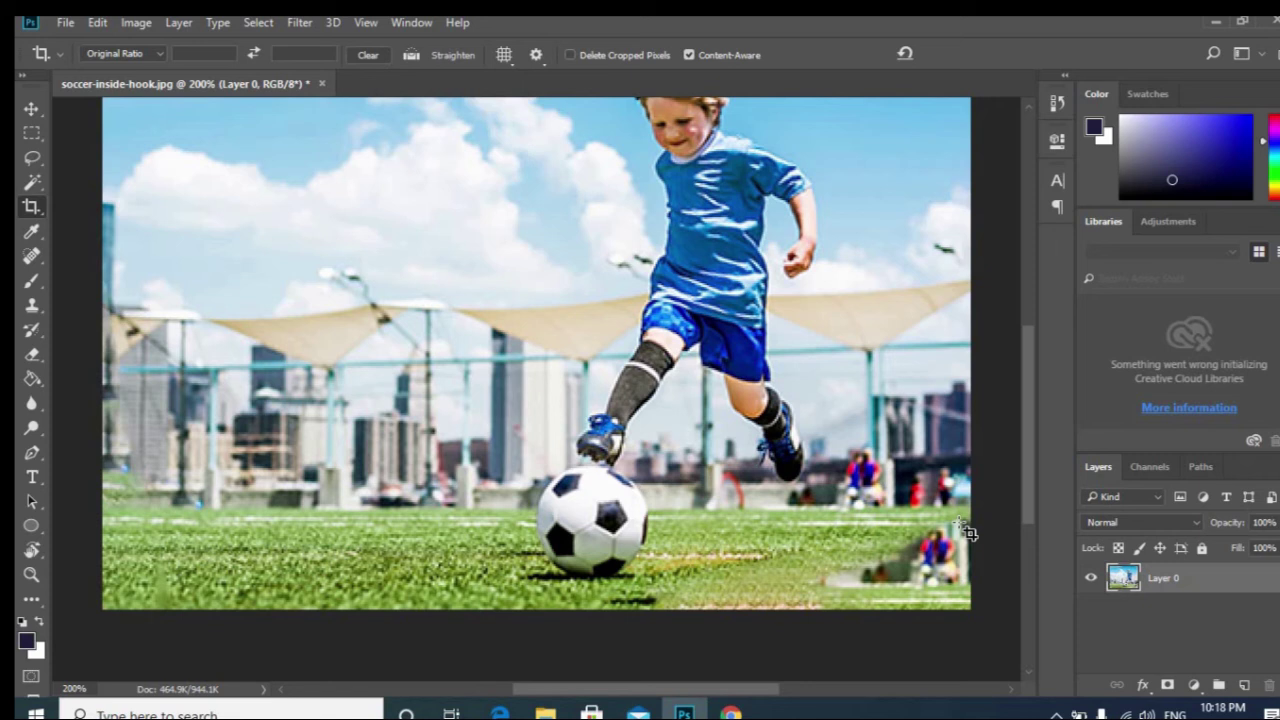
pyautogui.click(30, 310)
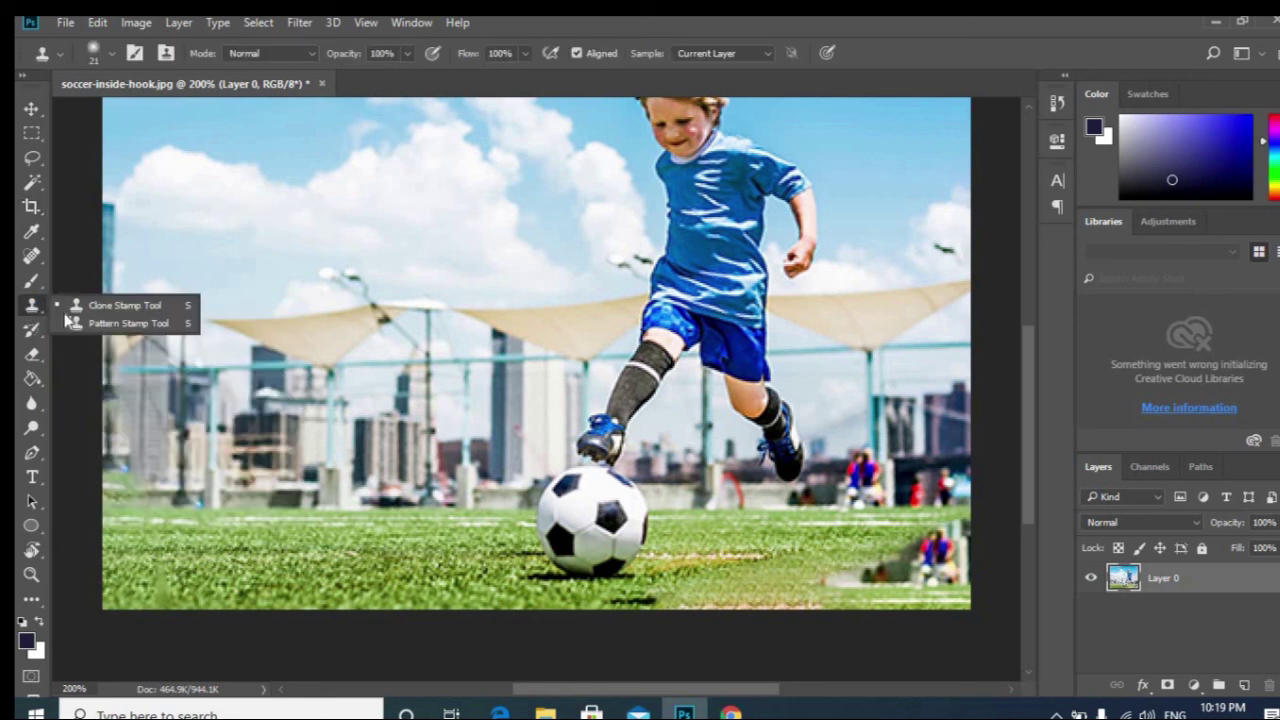
pyautogui.click(137, 310)
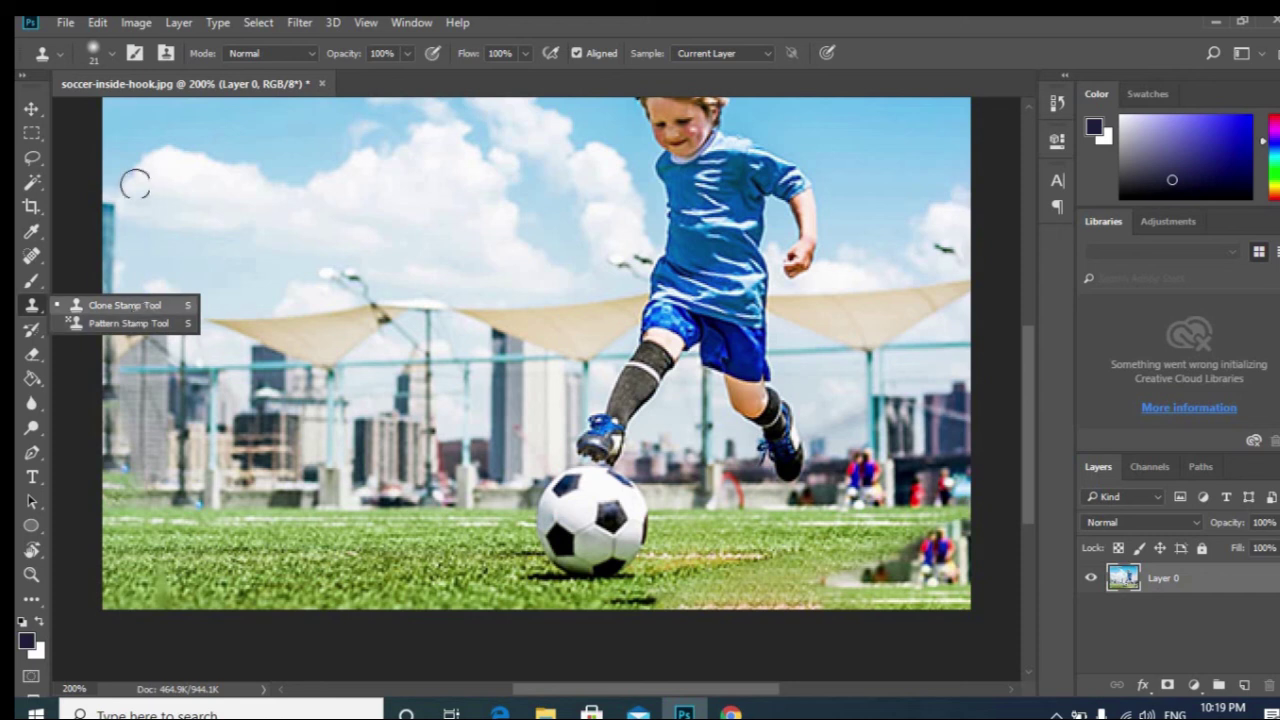
pyautogui.click(111, 57)
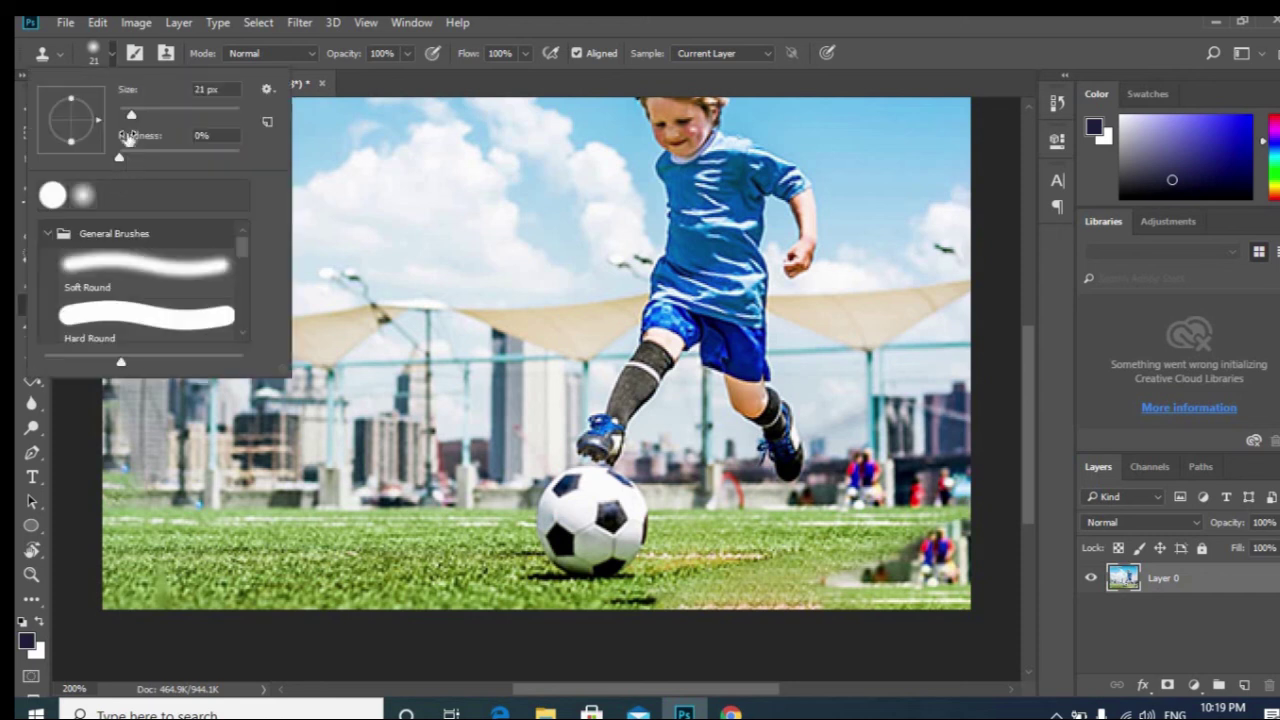
pyautogui.moveTo(131, 115); pyautogui.dragTo(146, 118)
# Step: Clone grass from right of the ball over the duplicated figures in the photo's lower right corner
pyautogui.keyDown('alt'); pyautogui.click(757, 587); pyautogui.keyUp('alt')
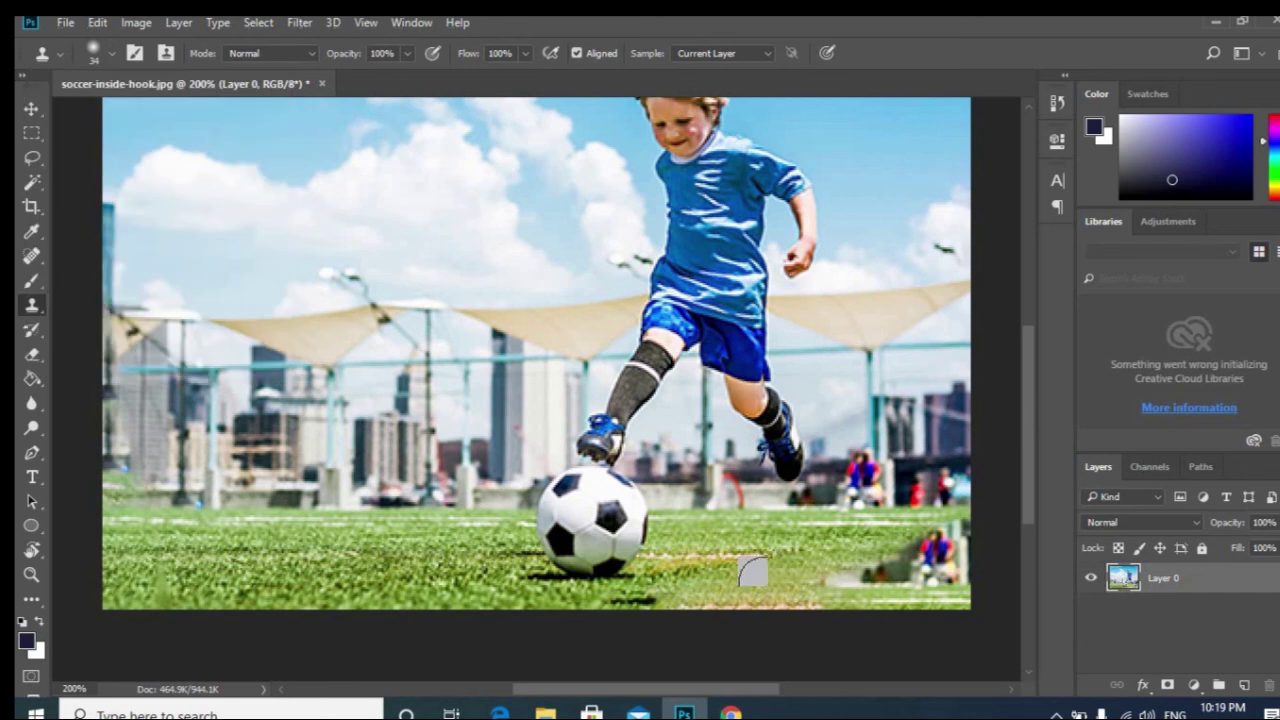
pyautogui.moveTo(753, 572)
pyautogui.mouseDown()
pyautogui.moveTo(925, 563)
pyautogui.moveTo(870, 556)
pyautogui.moveTo(850, 565)
pyautogui.moveTo(950, 563)
pyautogui.moveTo(937, 531)
pyautogui.moveTo(938, 578)
pyautogui.moveTo(903, 600)
pyautogui.moveTo(918, 588)
pyautogui.mouseUp()
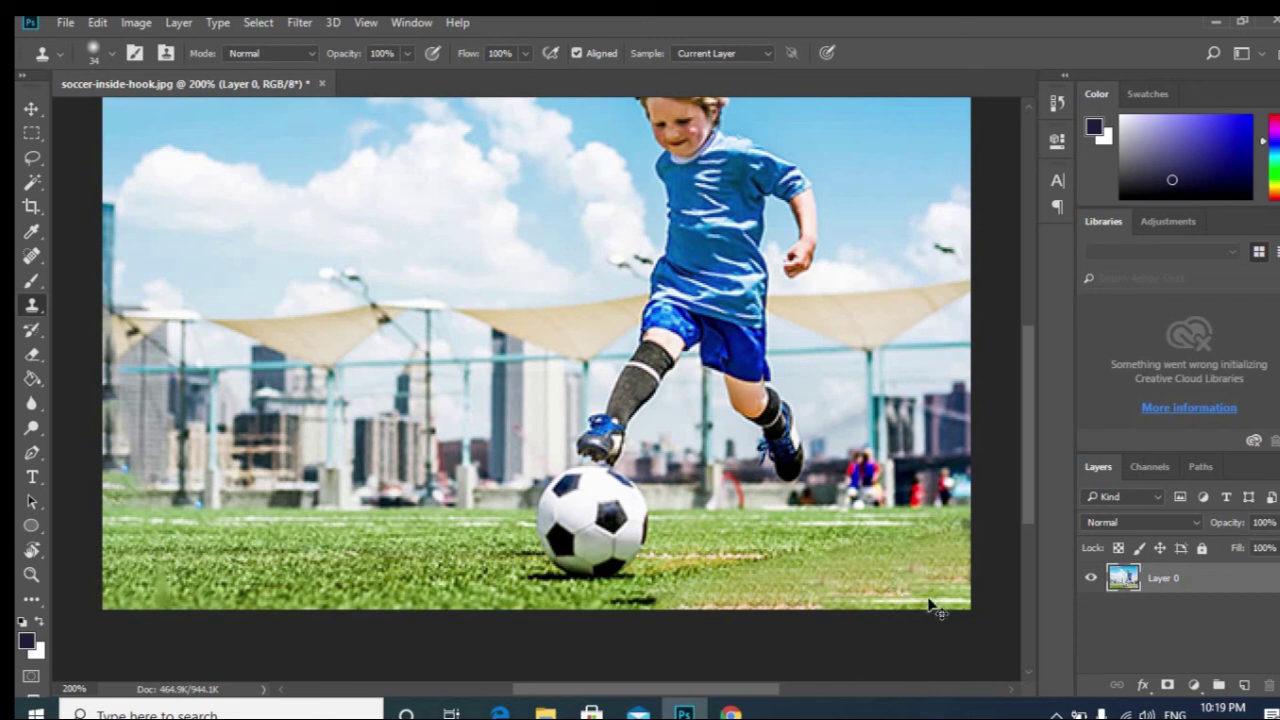
pyautogui.hotkey('ctrl', '-')
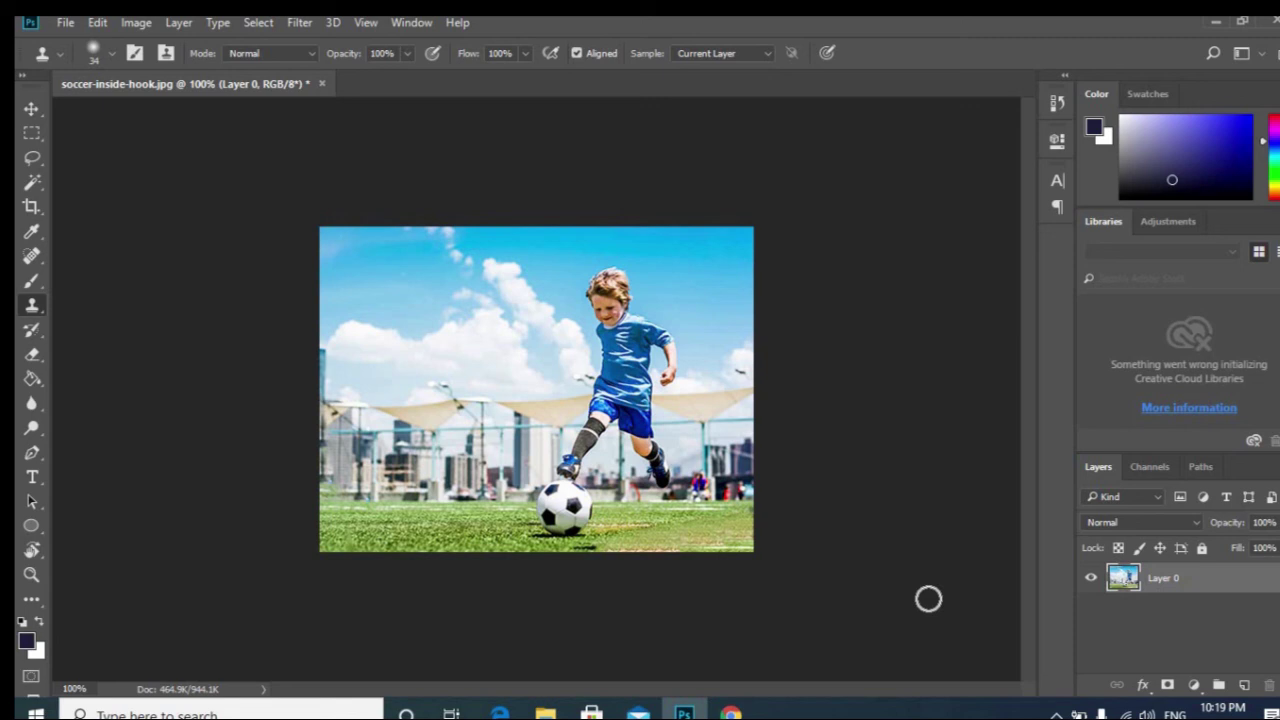